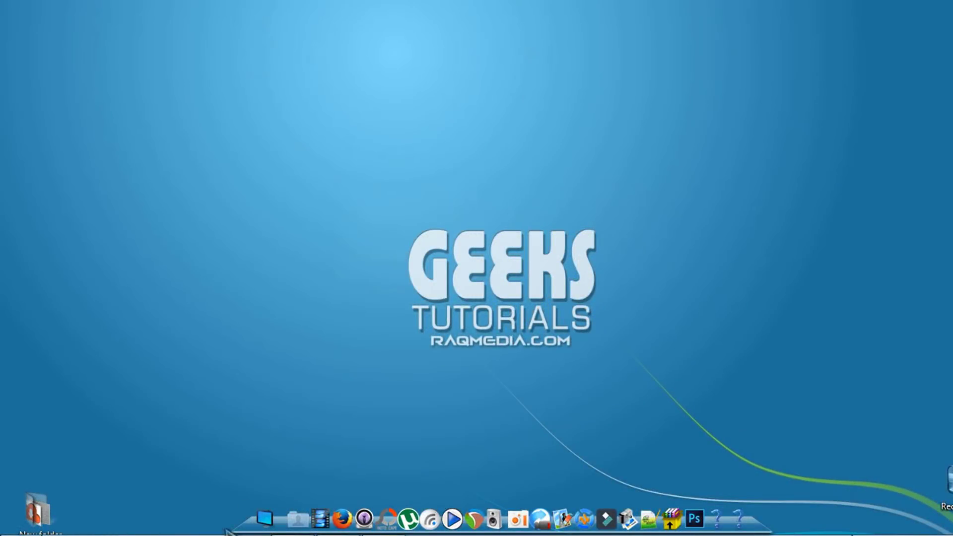
Step: Bring Firefox forward, then launch Internet Explorer from All Programs to test it too
click(342, 518)
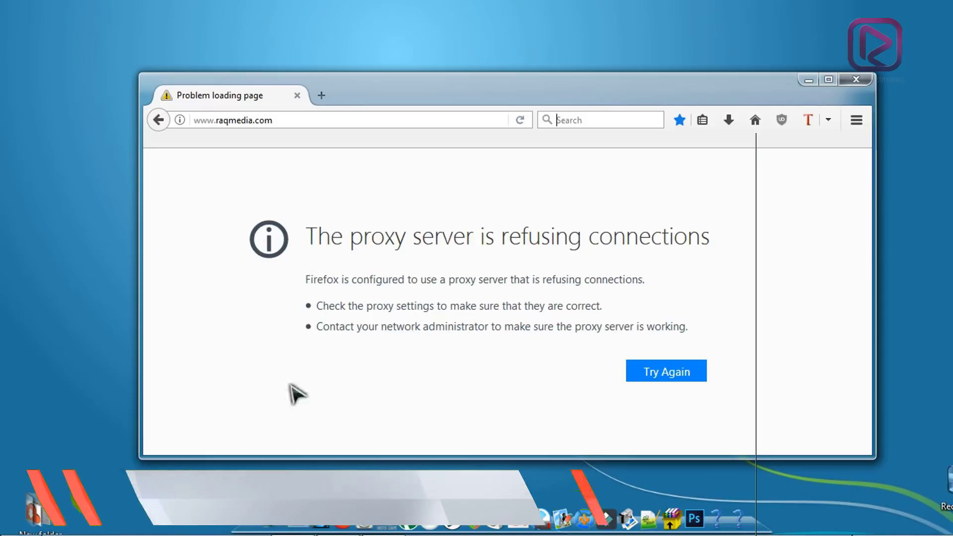
key(super)
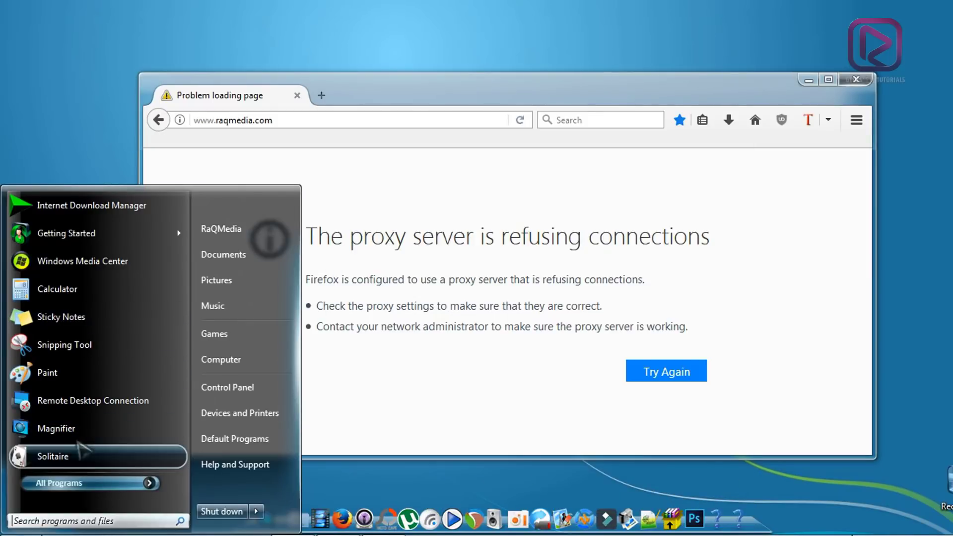
click(110, 483)
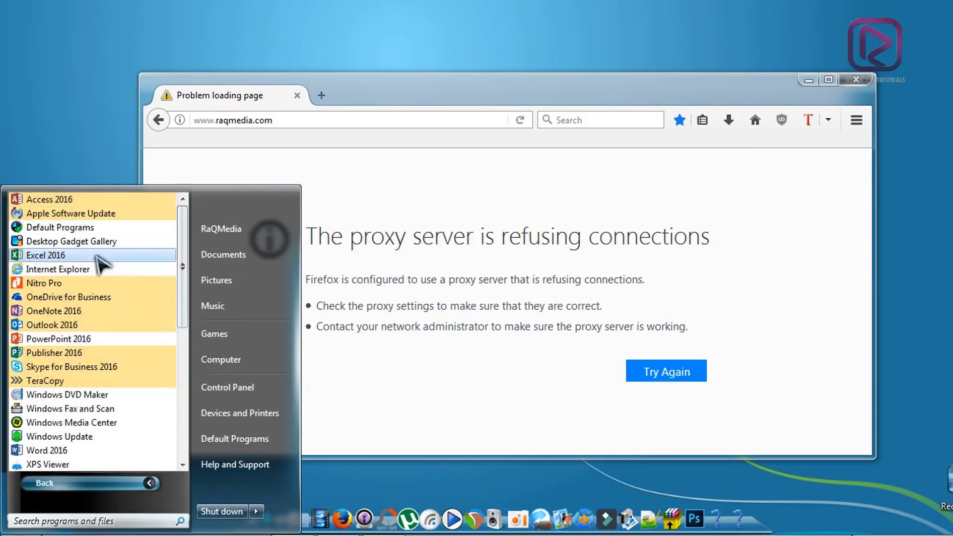
click(102, 270)
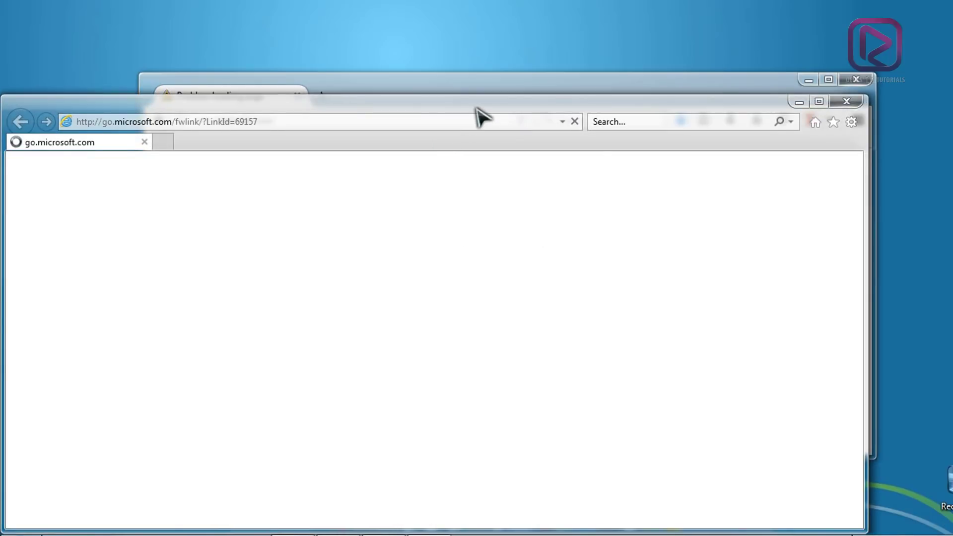
Step: Reposition and narrow the Internet Explorer window and dismiss the default-browser prompt
drag(477, 107, 534, 67)
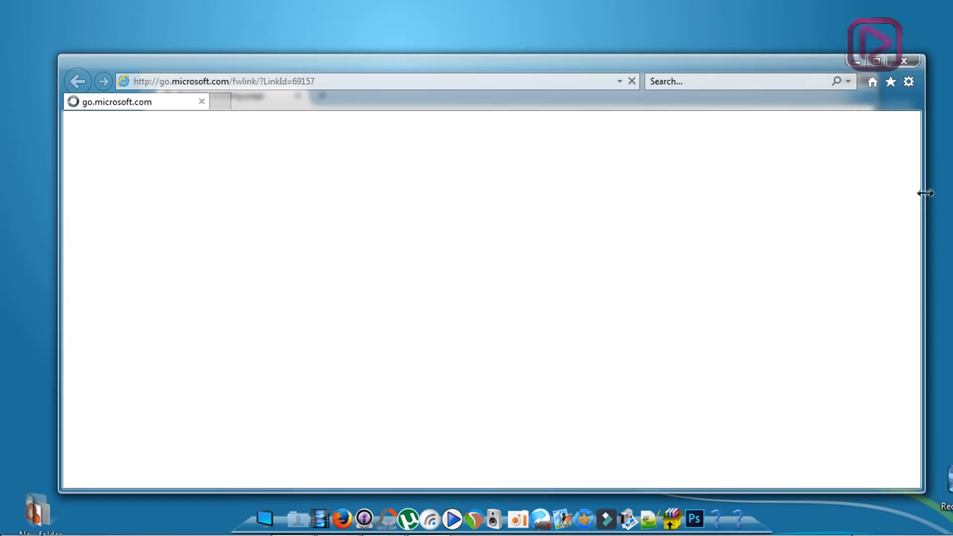
drag(924, 193, 711, 187)
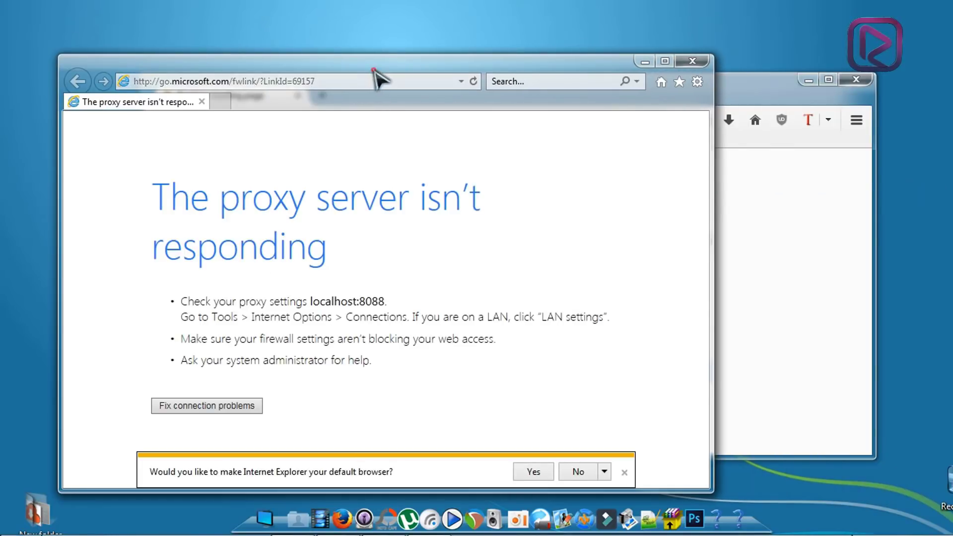
drag(373, 70, 353, 57)
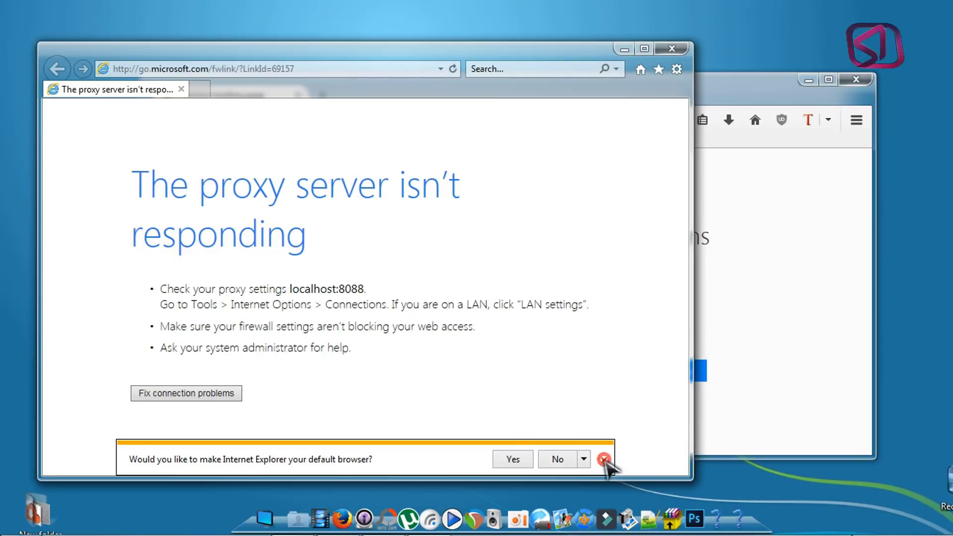
click(604, 459)
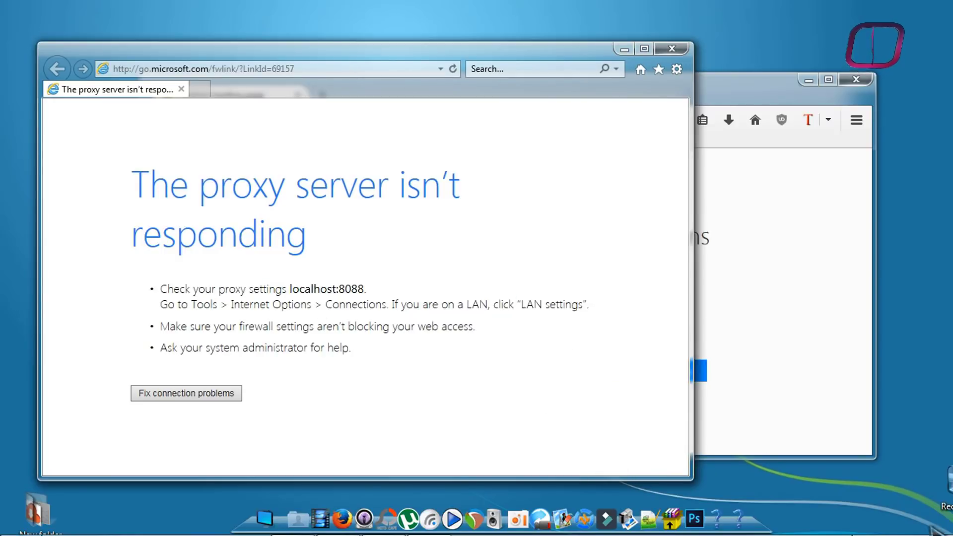
Step: Compare Firefox with Internet Explorer's localhost:8088 proxy error, then close Internet Explorer
click(798, 233)
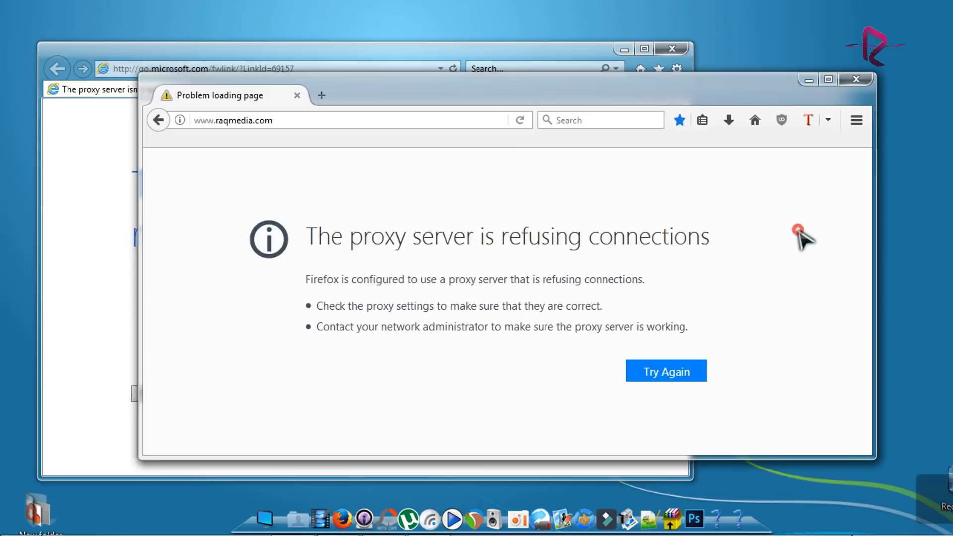
click(95, 240)
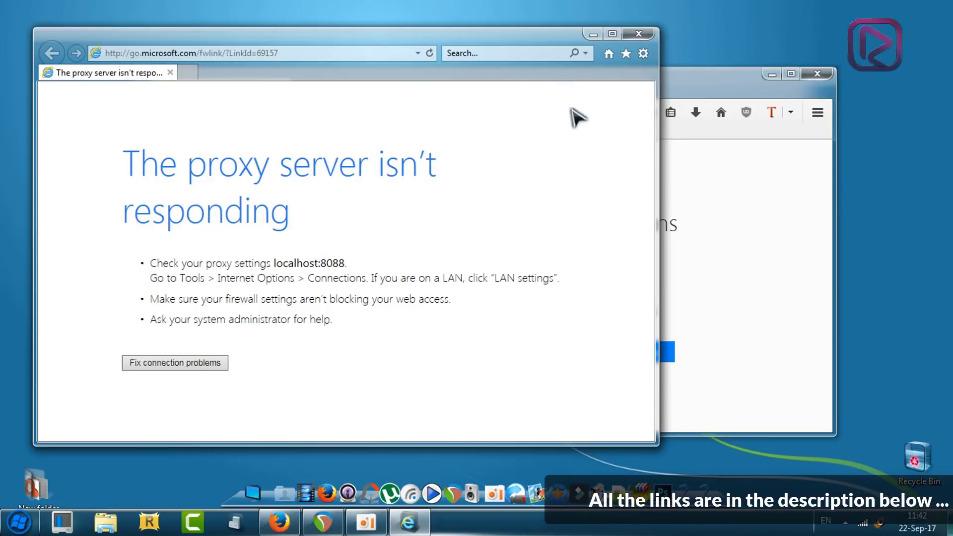
click(639, 34)
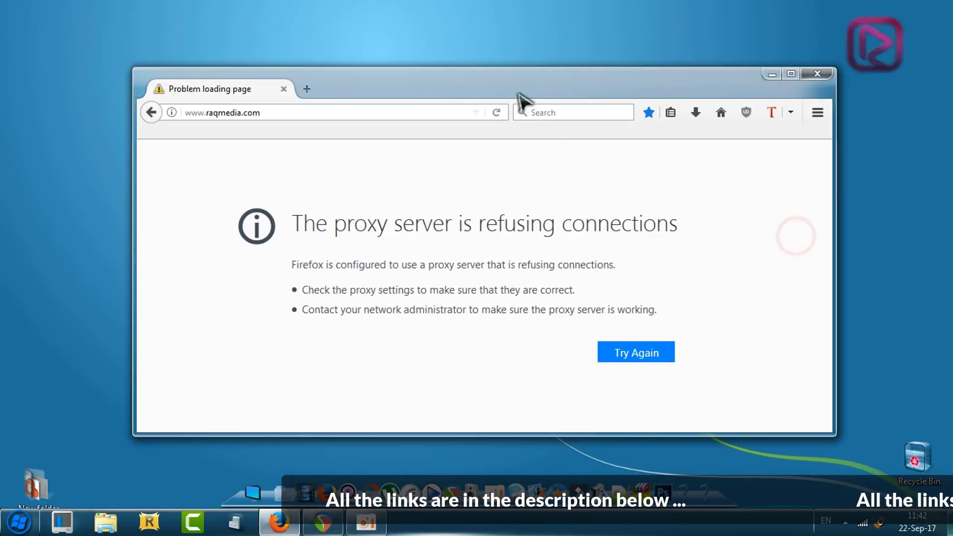
Step: Minimize Firefox, open Control Panel in Category view and go to Network and Internet
click(769, 75)
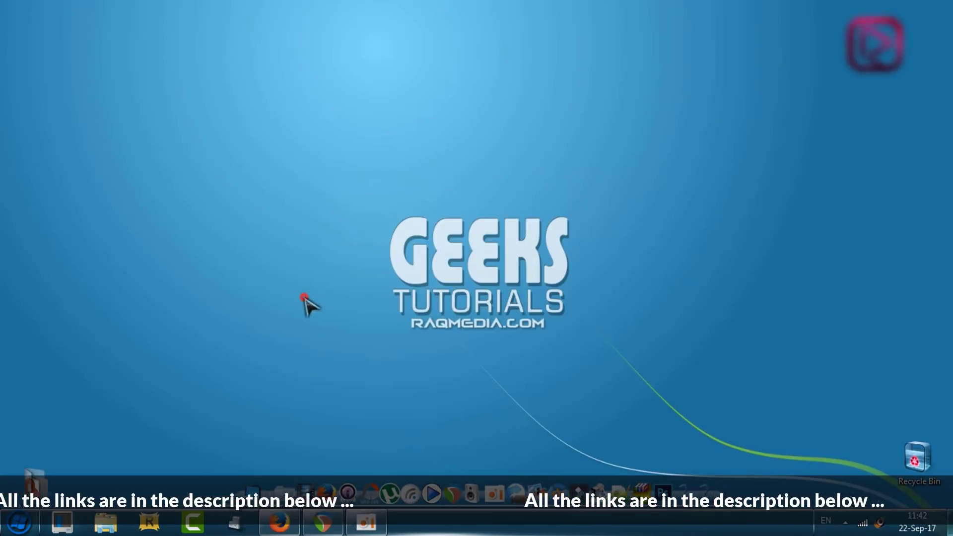
click(18, 522)
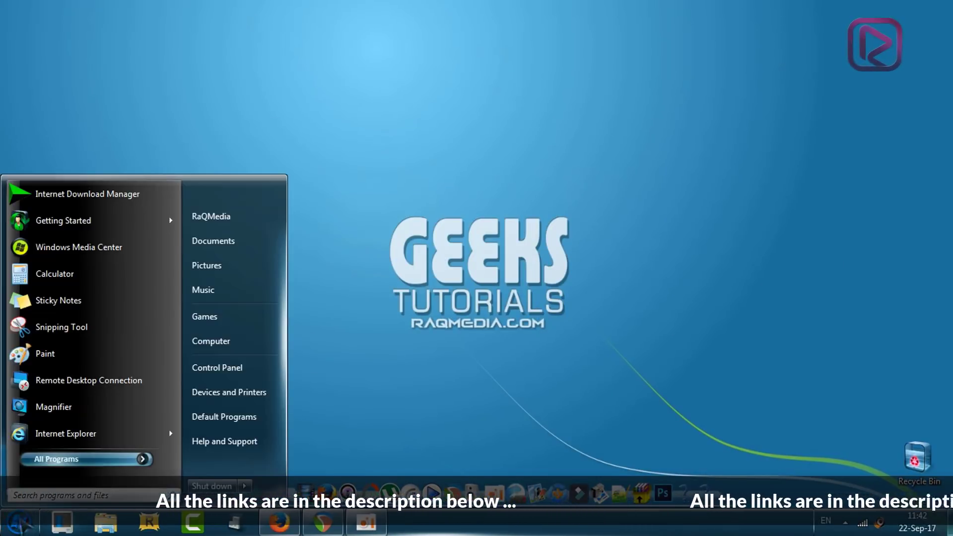
click(234, 371)
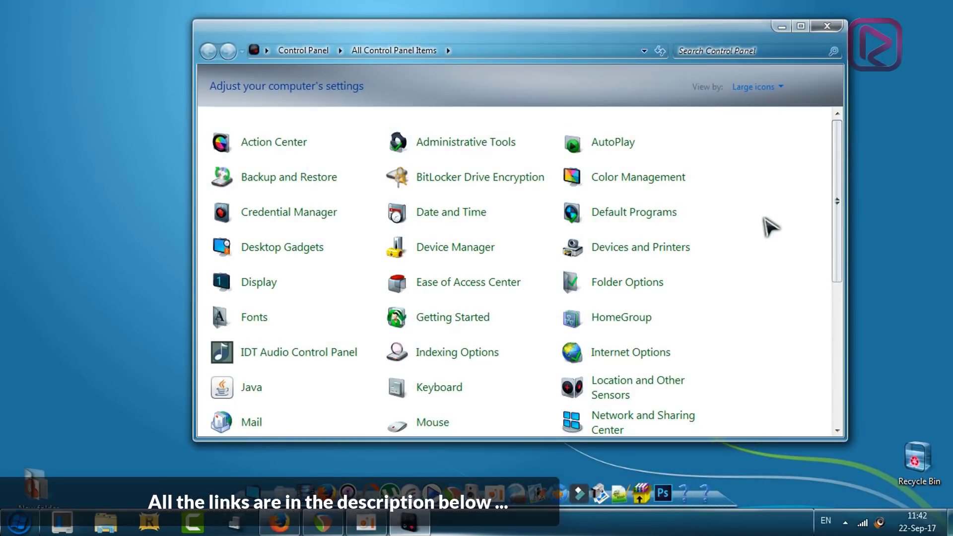
click(771, 86)
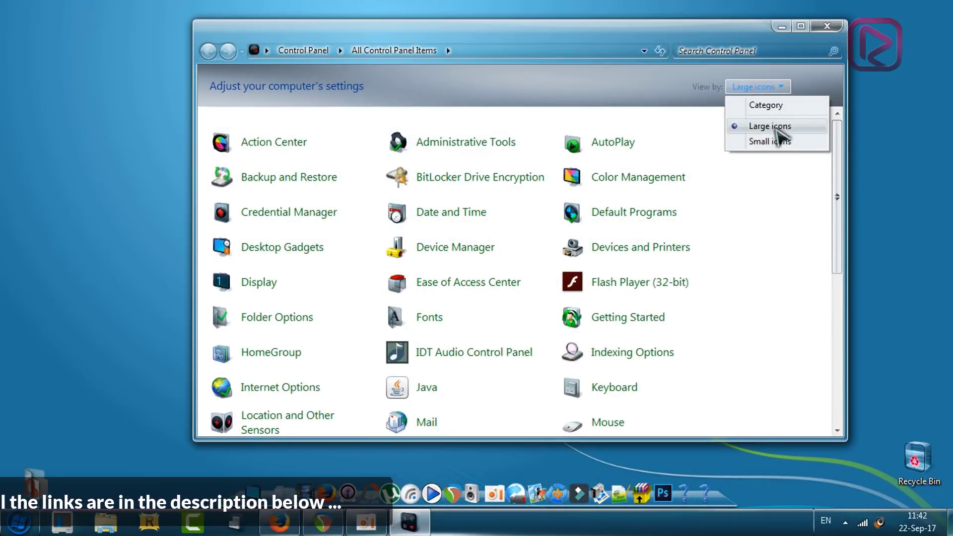
click(784, 105)
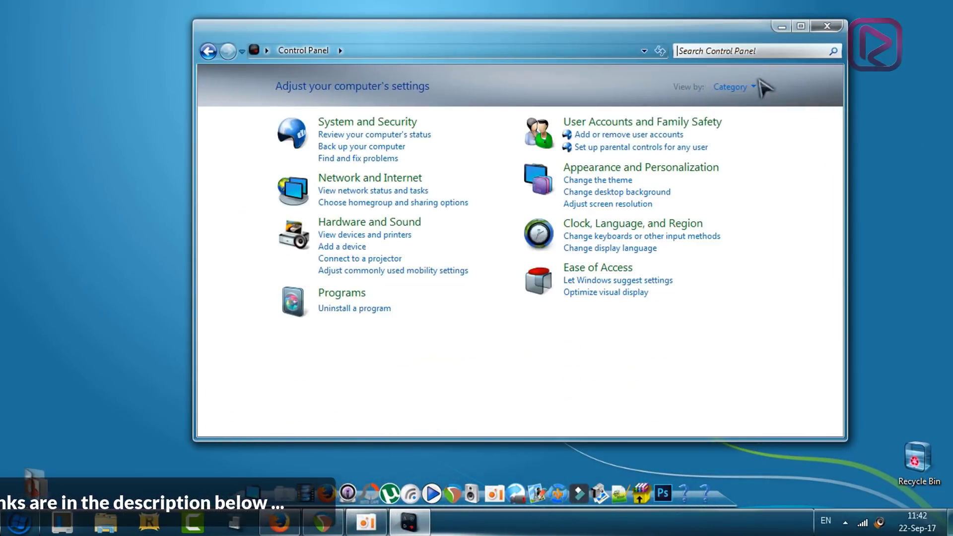
click(370, 183)
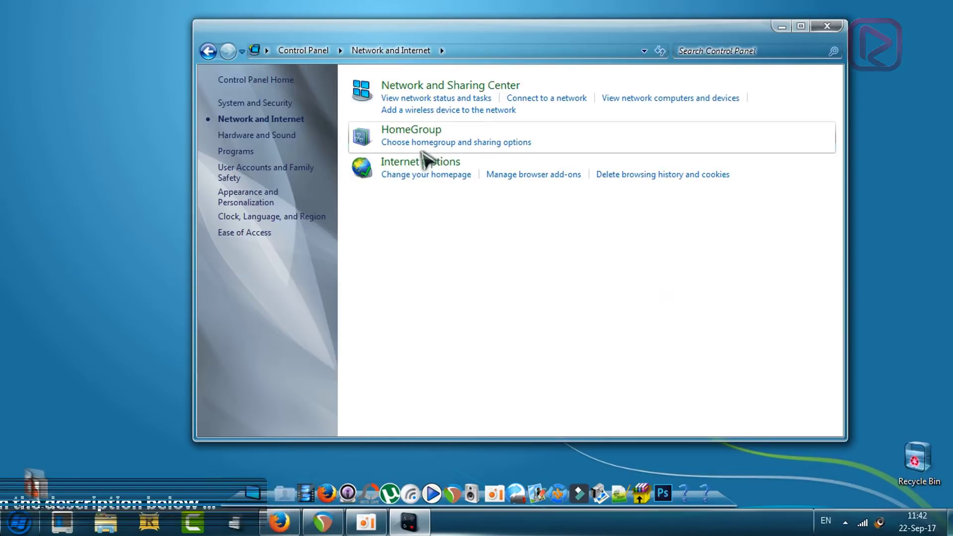
Step: Open Internet Options, minimize Control Panel and show the Connections tab
click(420, 165)
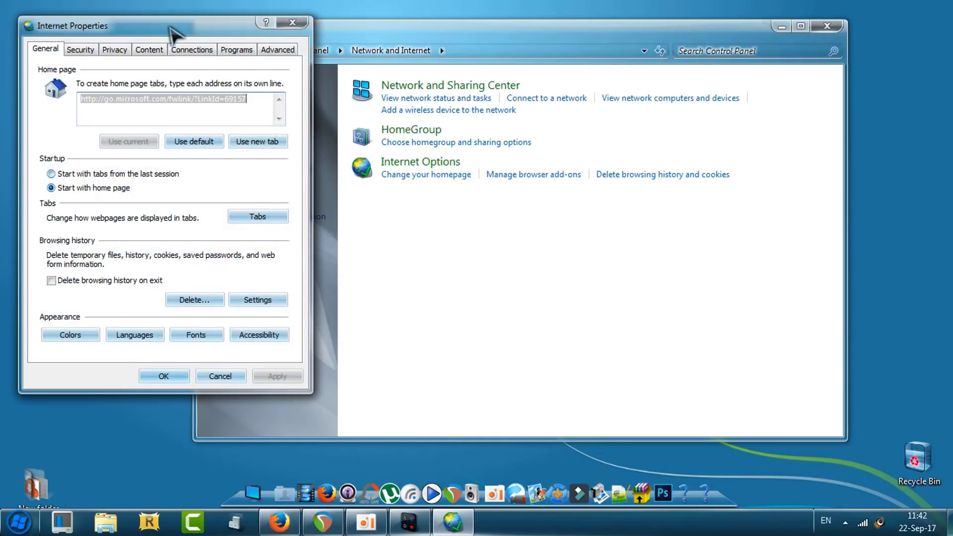
drag(170, 30, 222, 60)
click(781, 27)
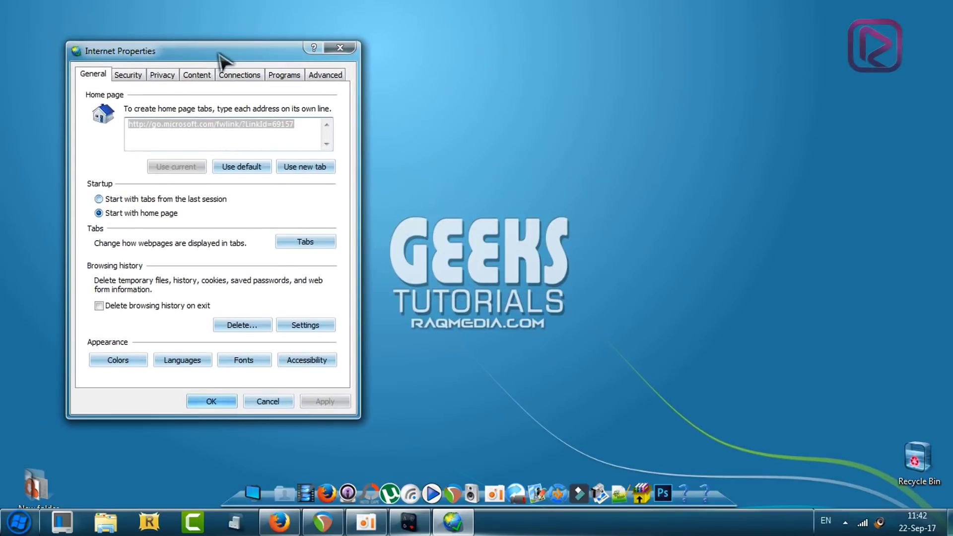
click(243, 81)
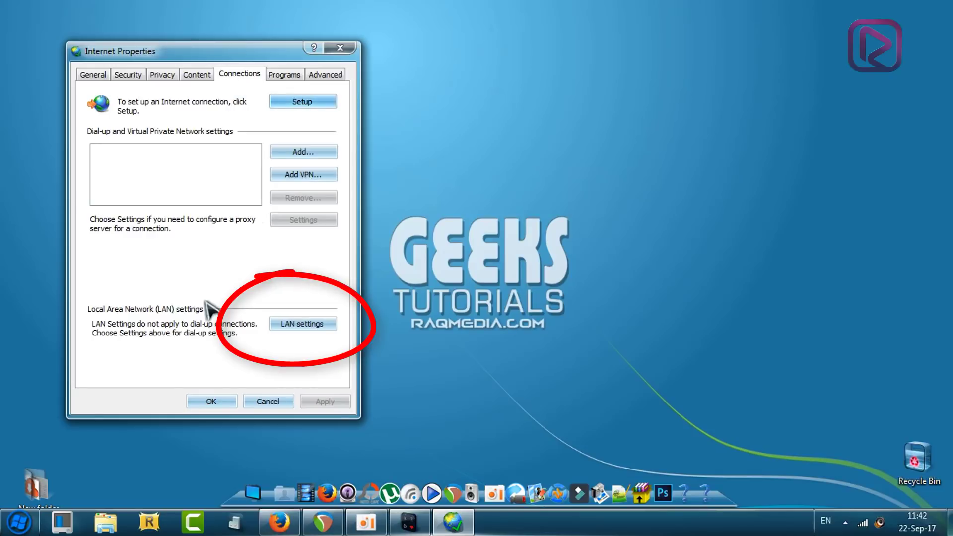
Step: In LAN settings, uncheck 'Use a proxy server for your LAN' and confirm both dialogs with OK
click(301, 324)
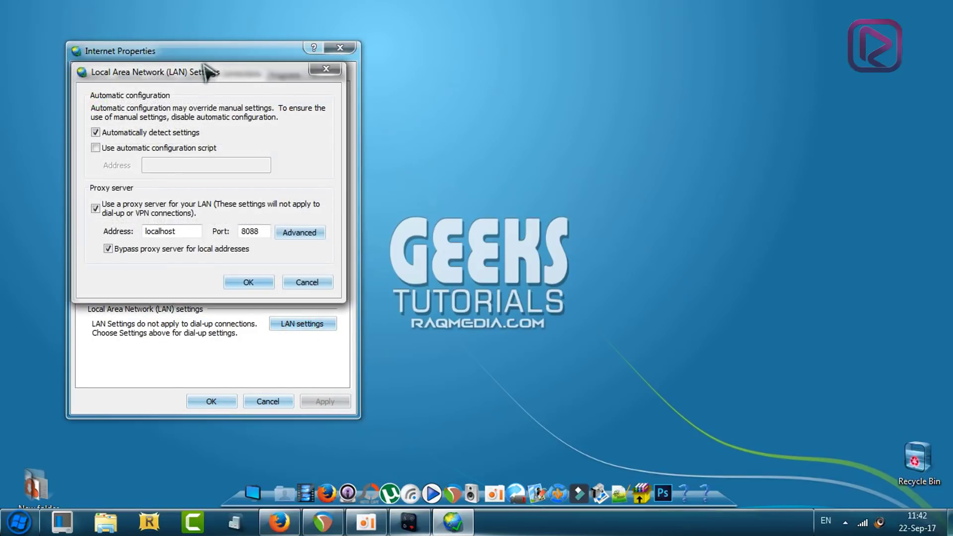
drag(208, 71, 214, 45)
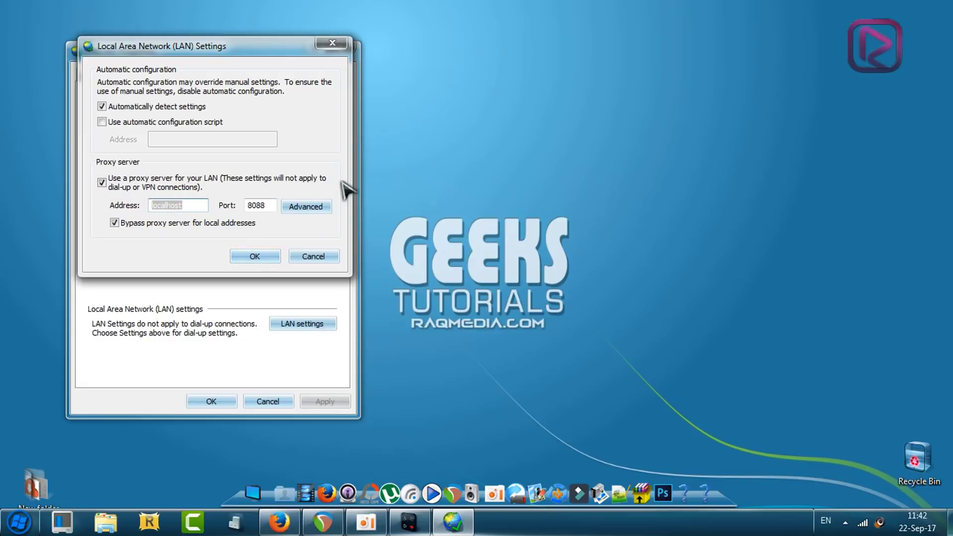
click(102, 182)
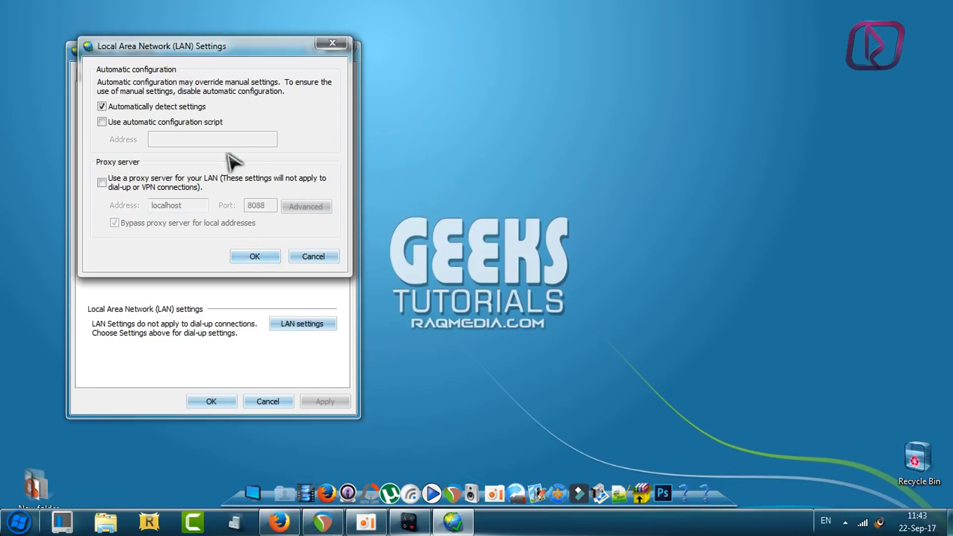
click(264, 254)
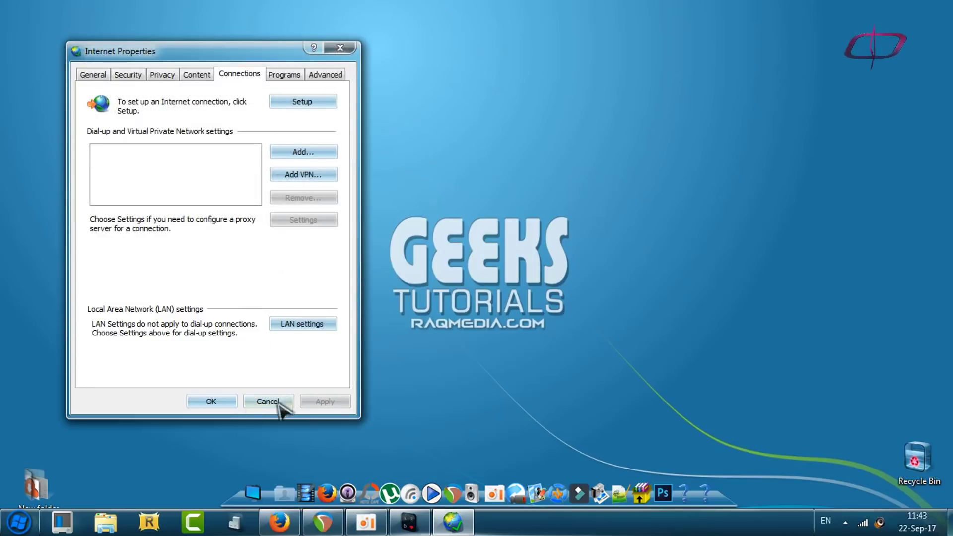
click(226, 405)
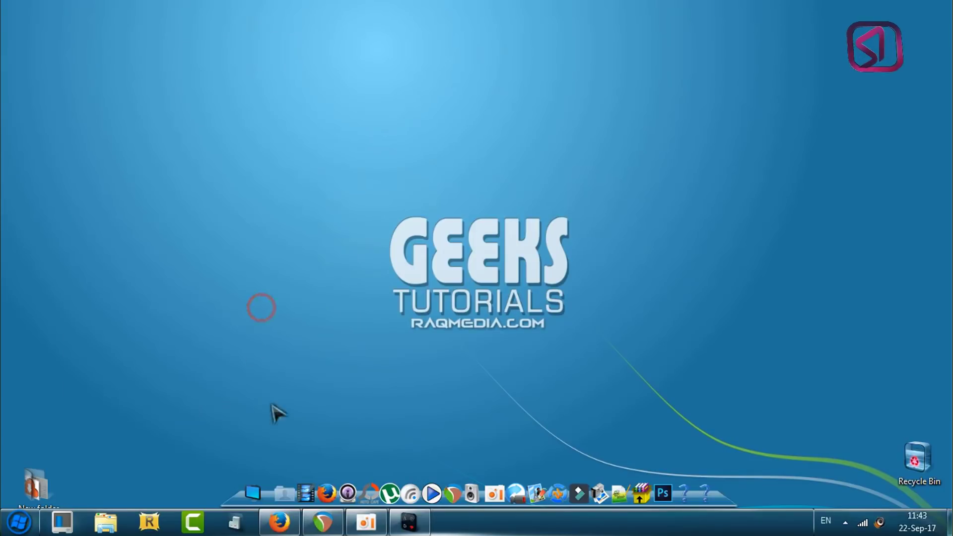
Step: Restore and enlarge Firefox and load the home page, showing Google results for raqmedia.com
click(279, 522)
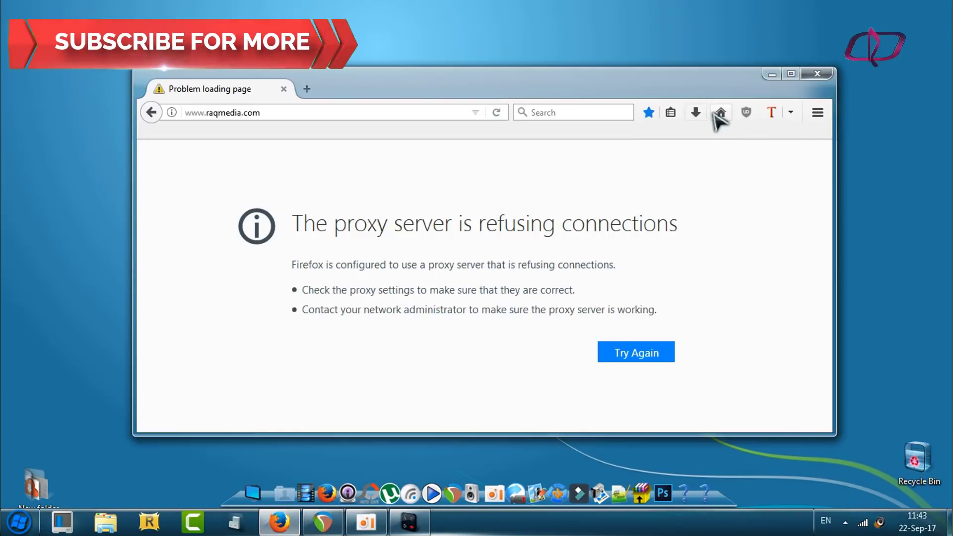
click(718, 113)
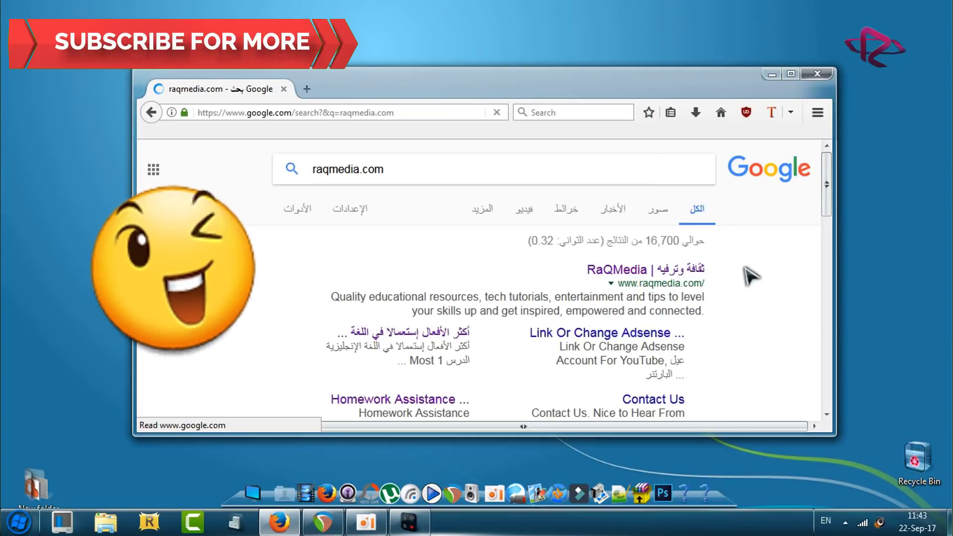
drag(133, 67, 73, 22)
scroll(769, 334, down, 2)
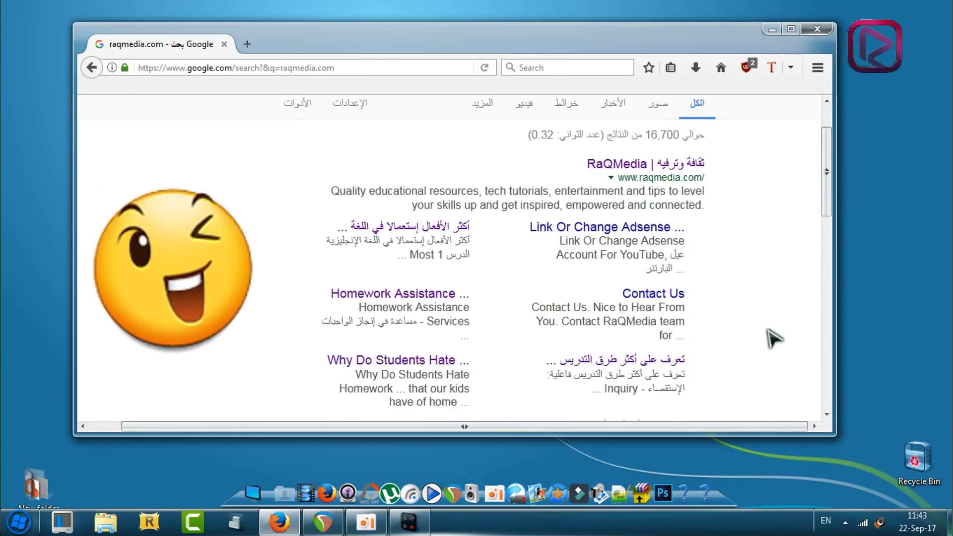
scroll(774, 338, up, 2)
Step: Open the RaQMedia site from the search results and scroll through its homepage
click(615, 224)
scroll(791, 305, down, 5)
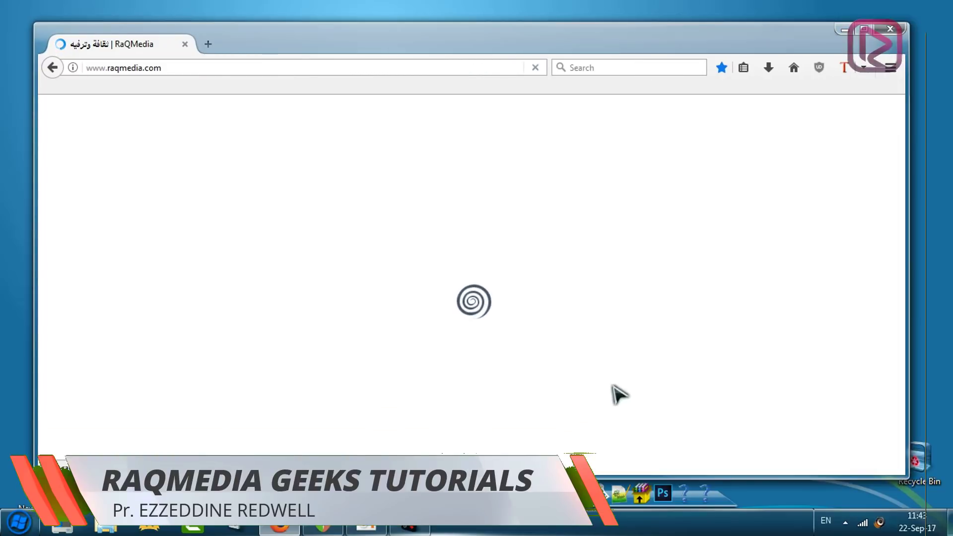
scroll(883, 261, down, 2)
scroll(888, 271, down, 10)
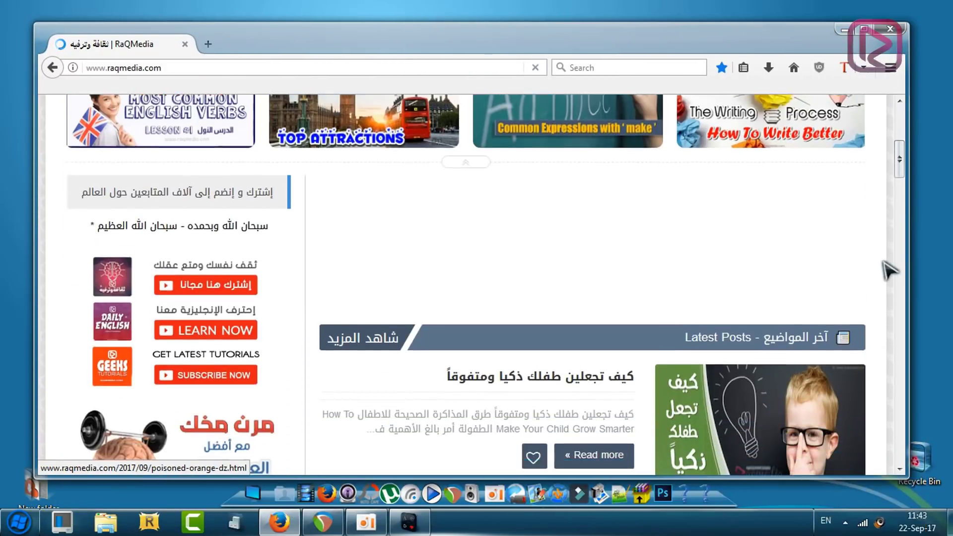
scroll(888, 270, up, 5)
scroll(888, 271, up, 6)
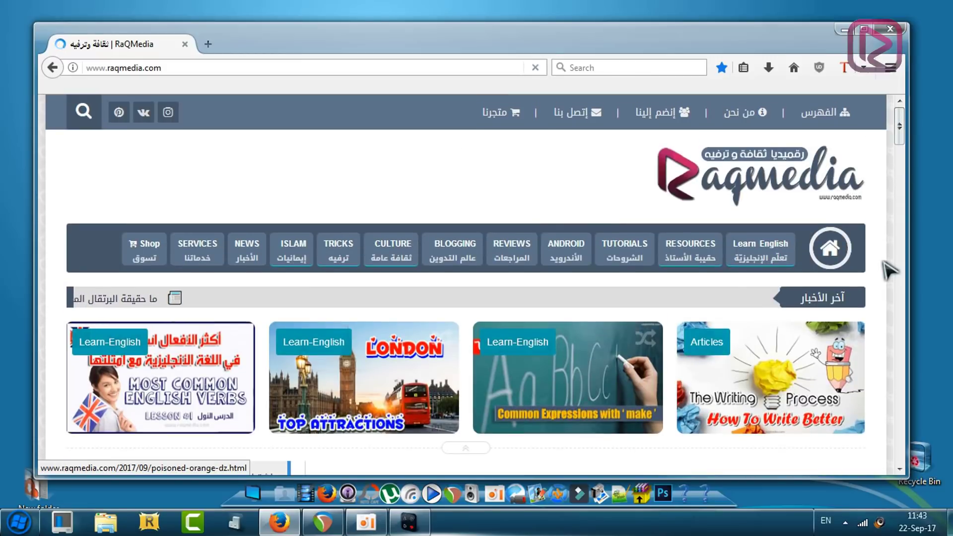
click(19, 522)
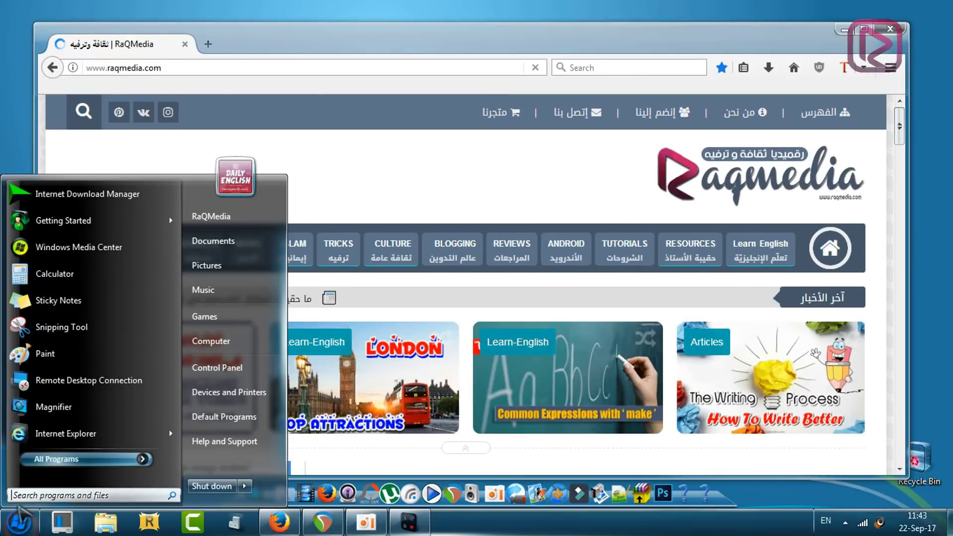
click(104, 439)
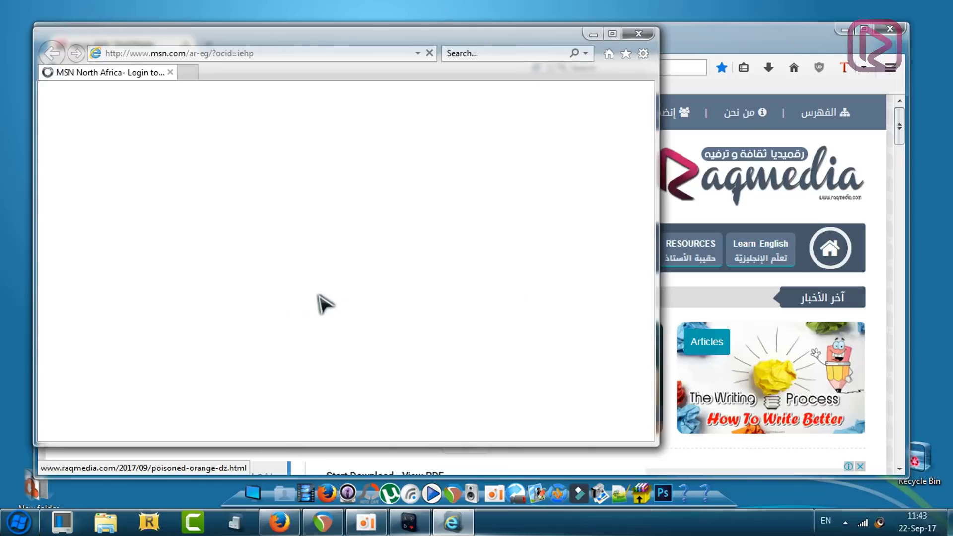
drag(656, 443, 735, 448)
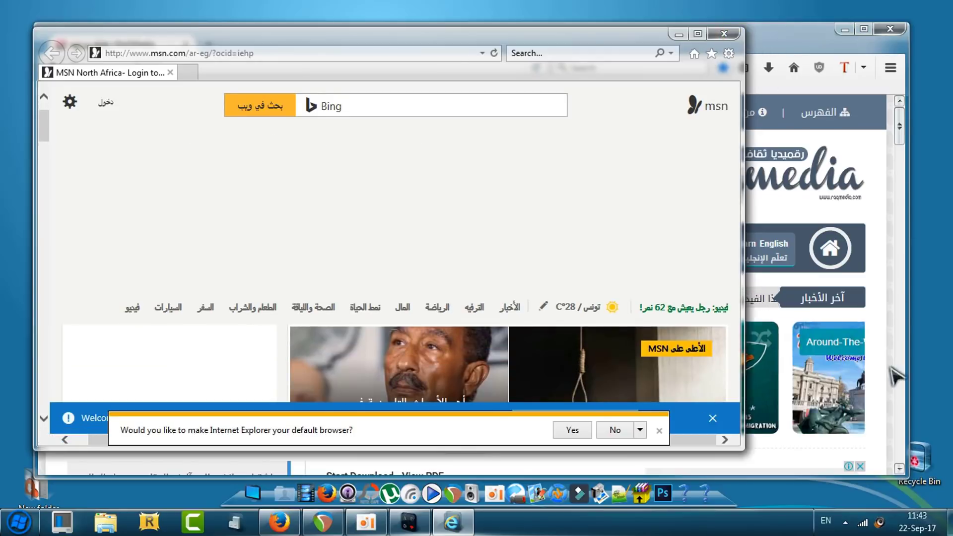
click(723, 34)
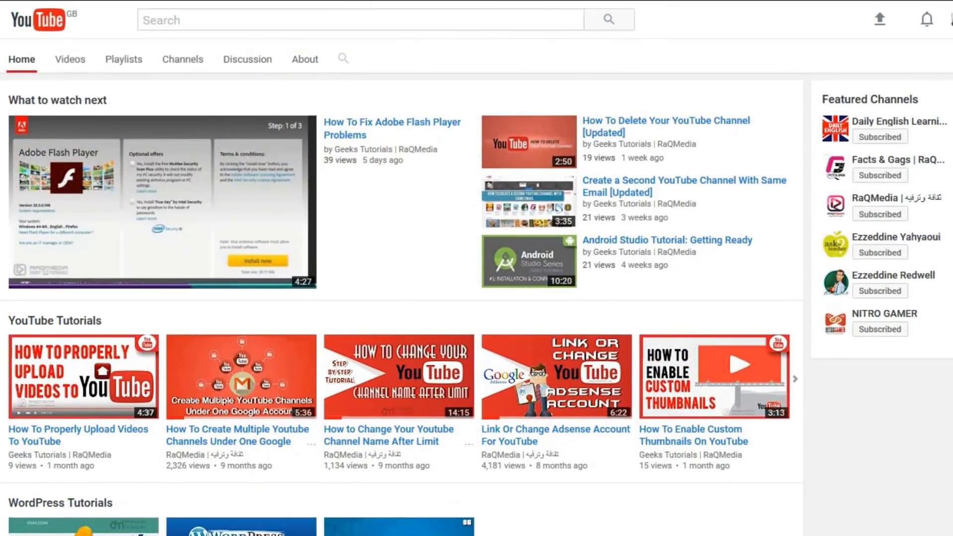
Step: Subscribe to the Geeks Tutorials | RaQMedia channel and open its notification bell settings
scroll(476, 287, up, 4)
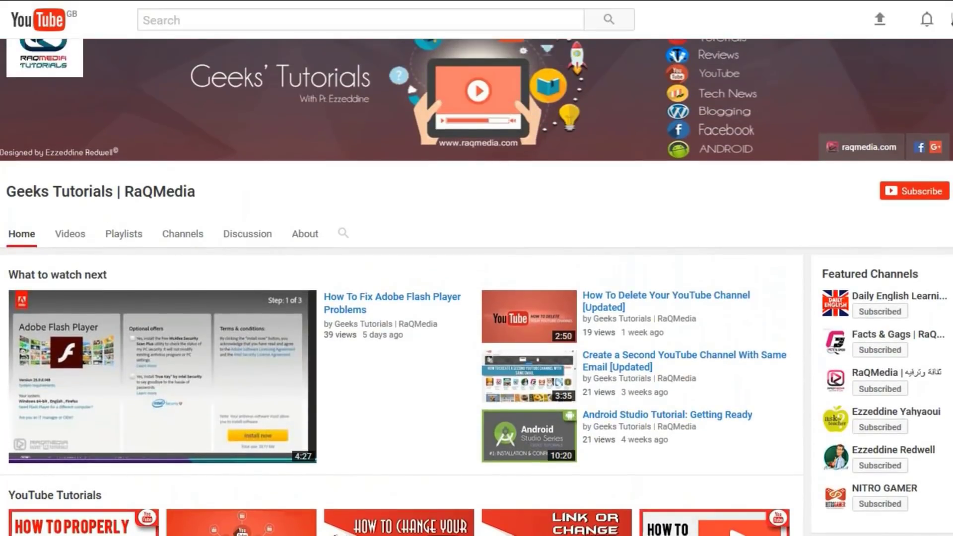
scroll(476, 286, up, 1)
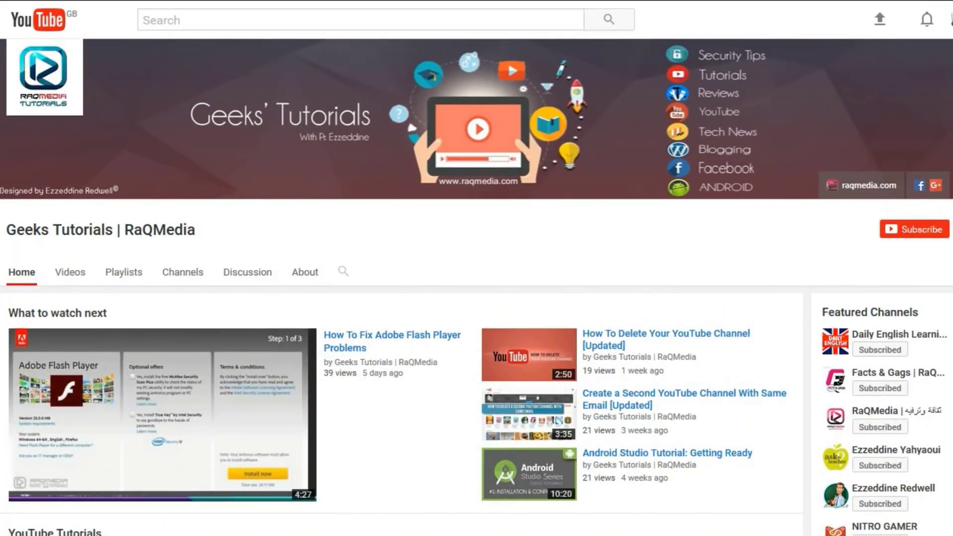
click(904, 233)
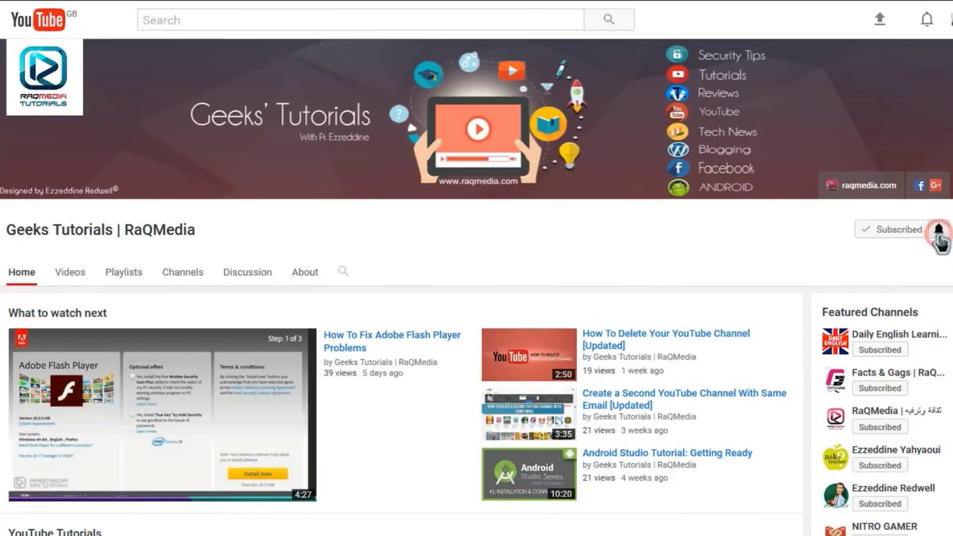
click(939, 231)
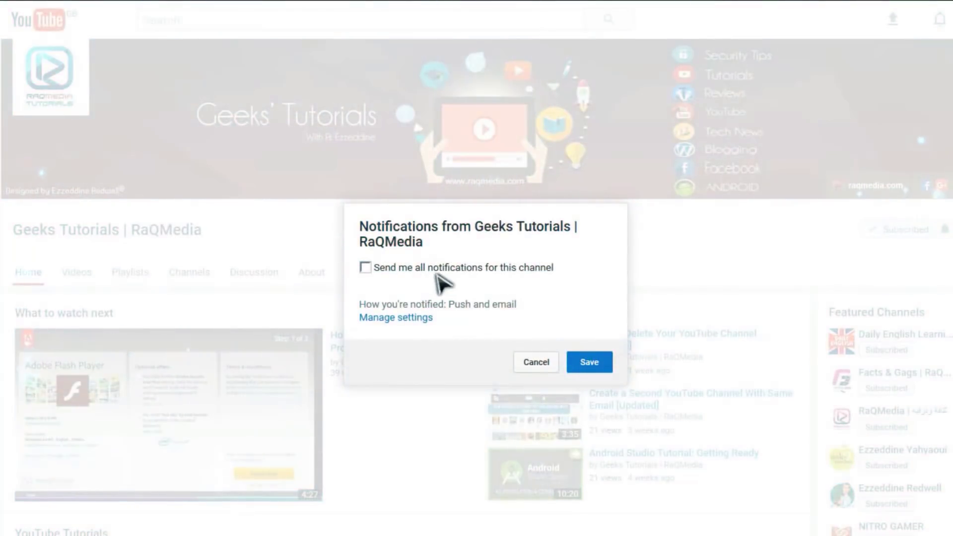